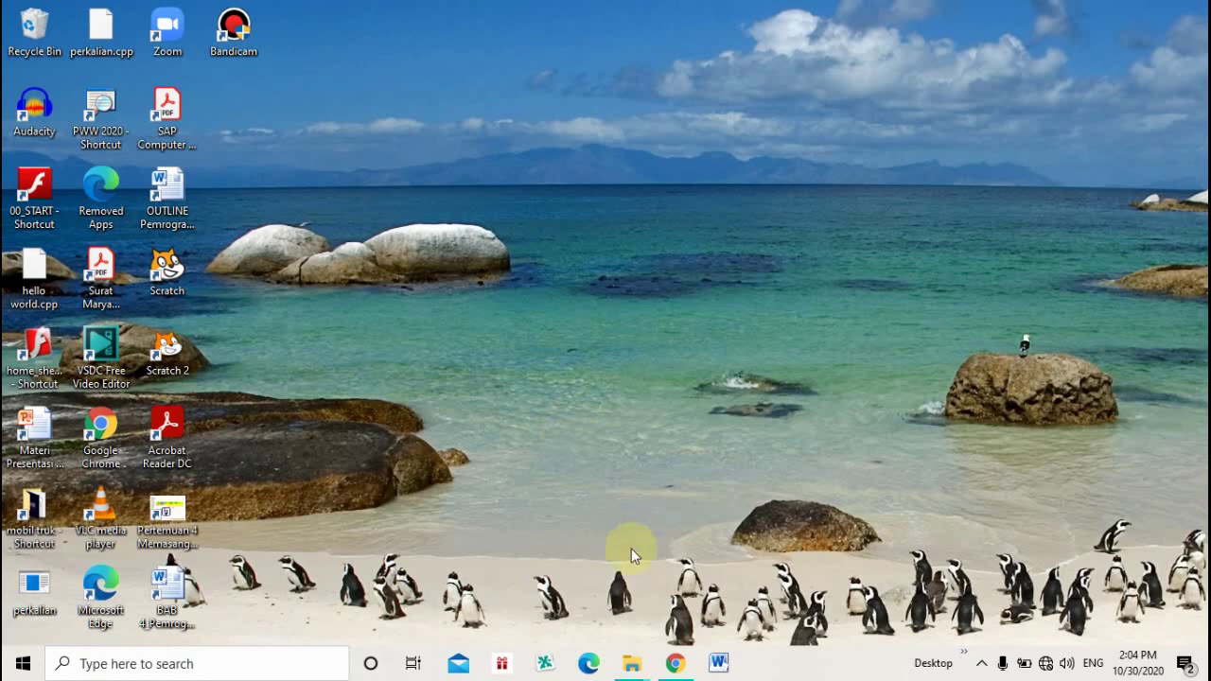
# Bring up the open Bandicam folder window in File Explorer and go to the Downloads folder in Quick access.
pyautogui.moveTo(629, 668)
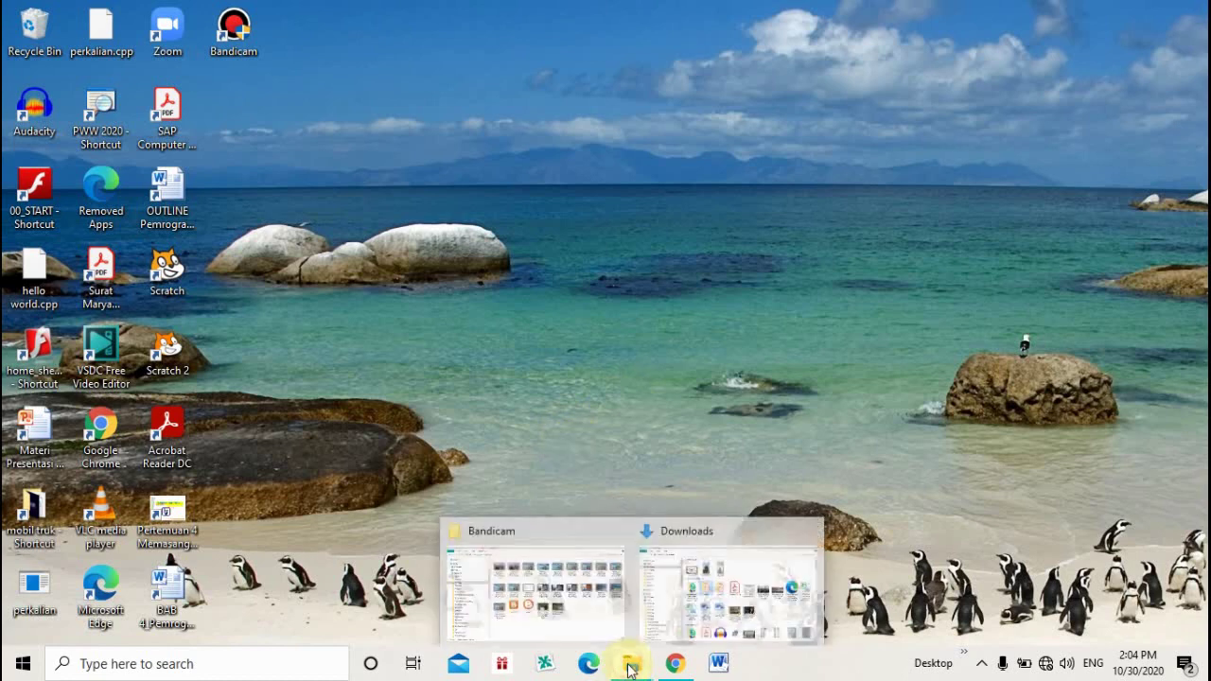
pyautogui.click(596, 627)
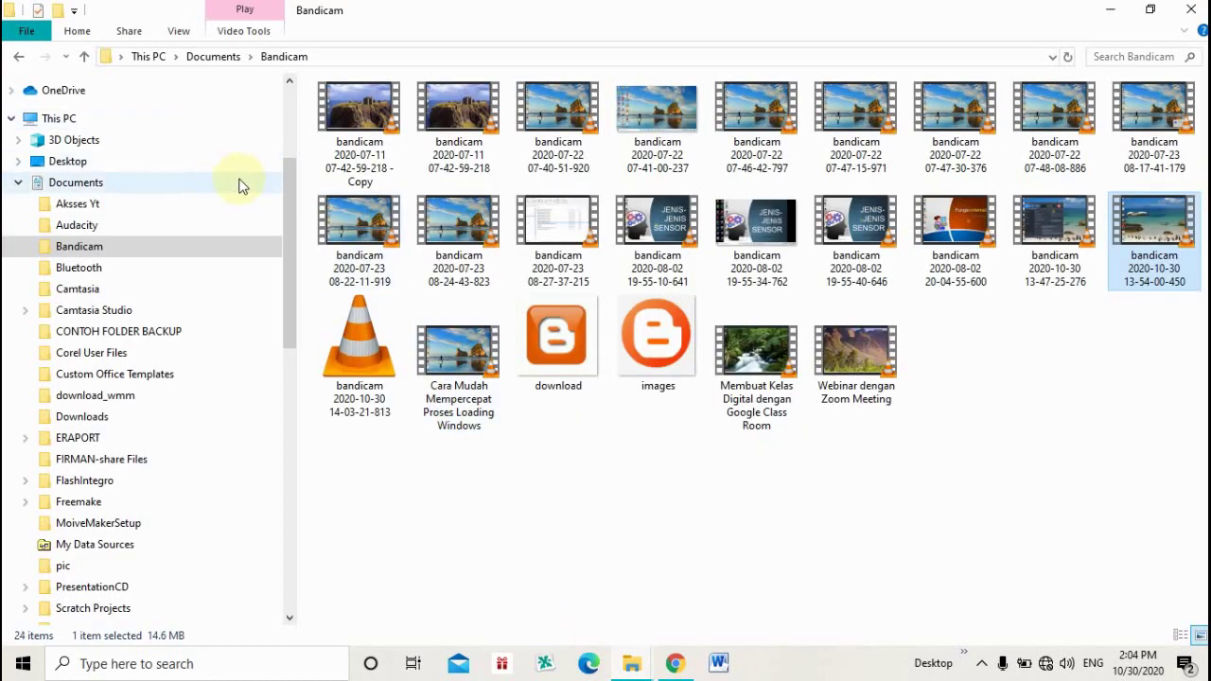
pyautogui.click(285, 86)
pyautogui.click(284, 86)
pyautogui.scroll(3, 287, 85)
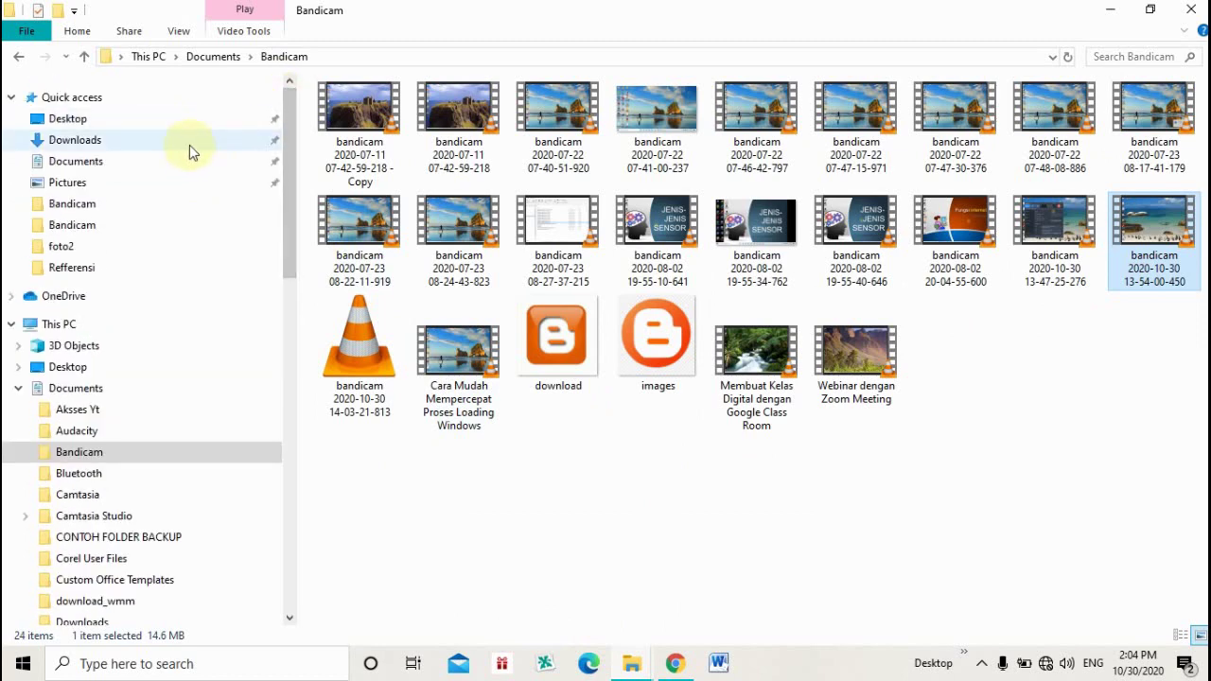
pyautogui.click(189, 140)
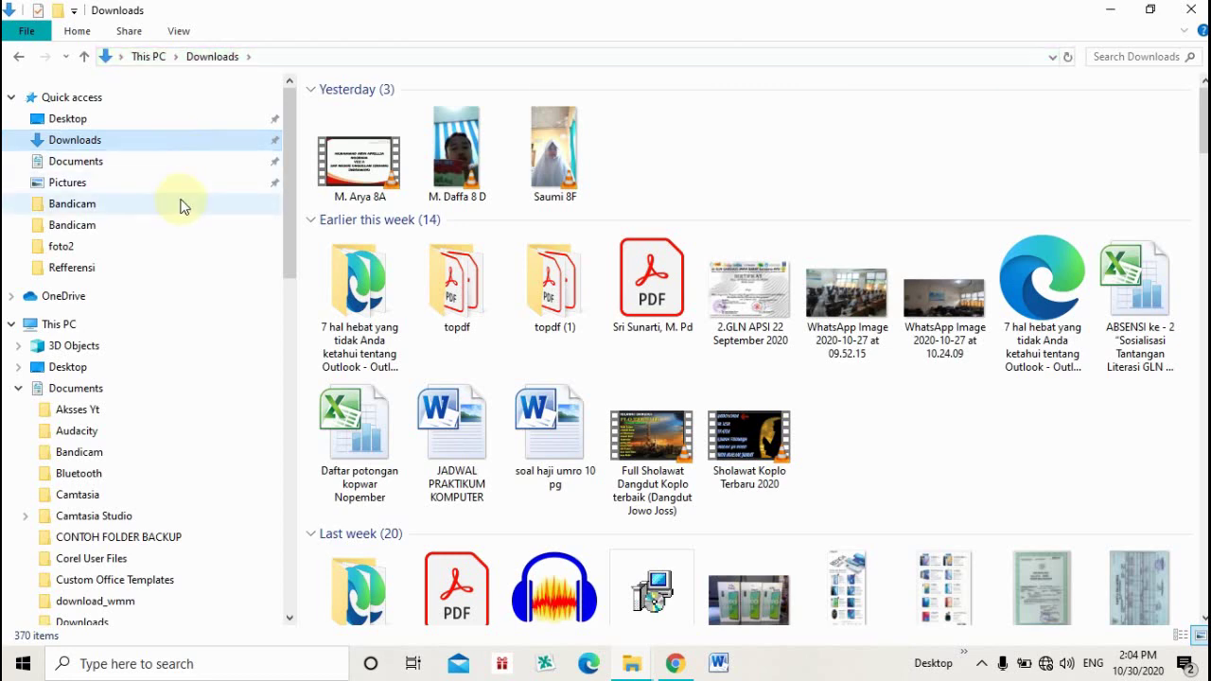
# Open the Downloads folder's properties and show its storage location settings.
pyautogui.rightClick(197, 144)
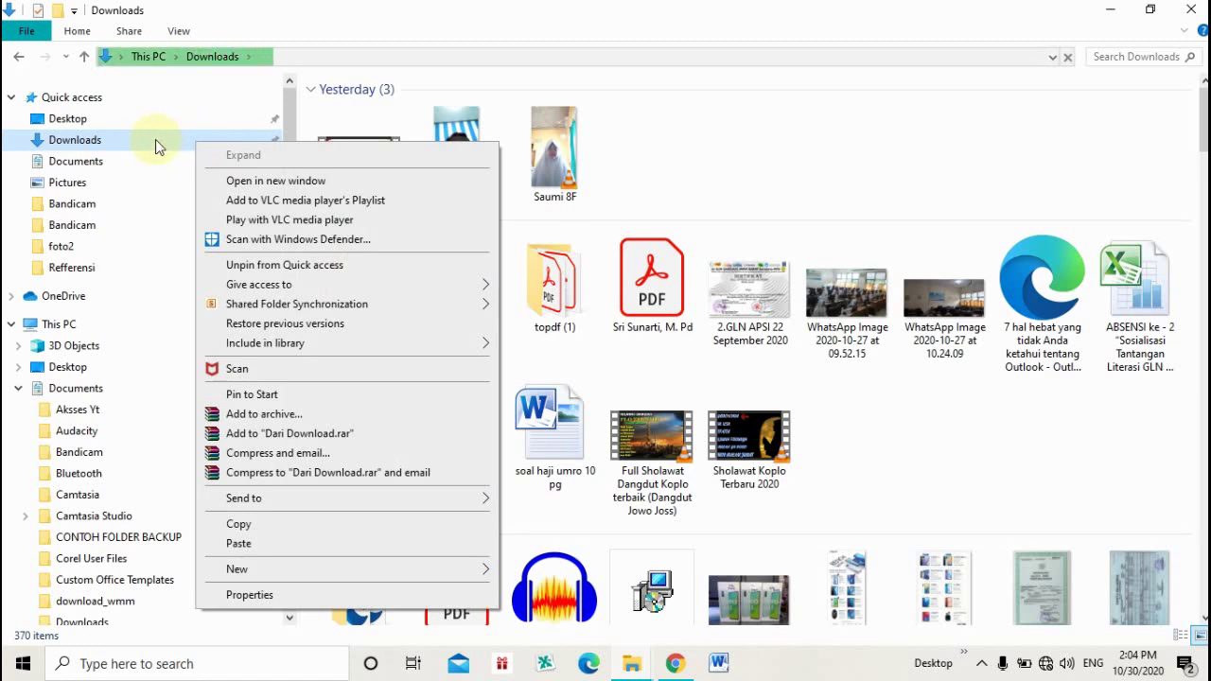
pyautogui.click(315, 590)
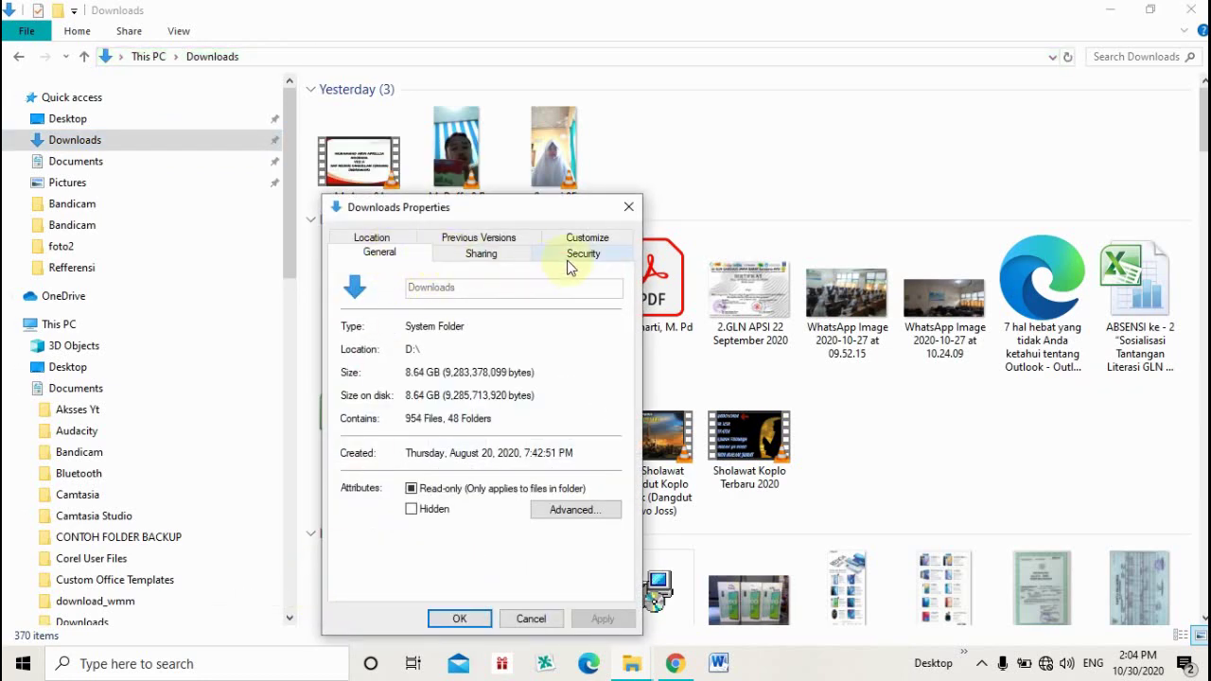
pyautogui.click(371, 237)
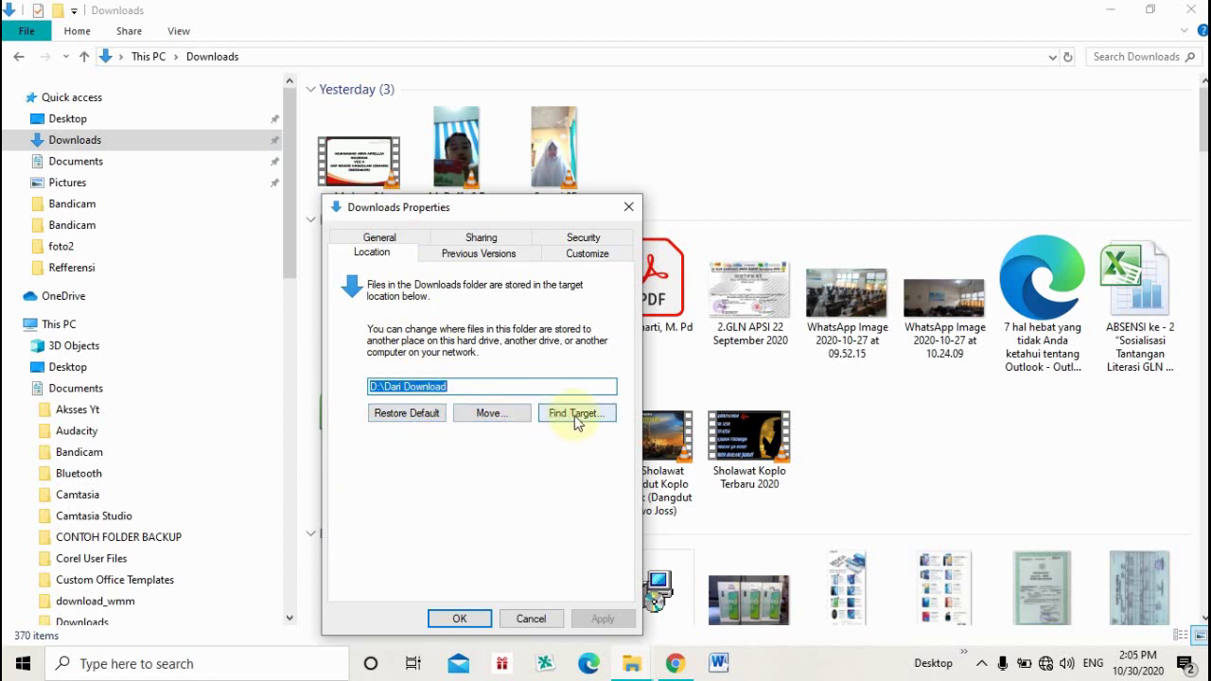
# Start moving the Downloads folder and browse to the data (D:) drive as the destination.
pyautogui.click(493, 415)
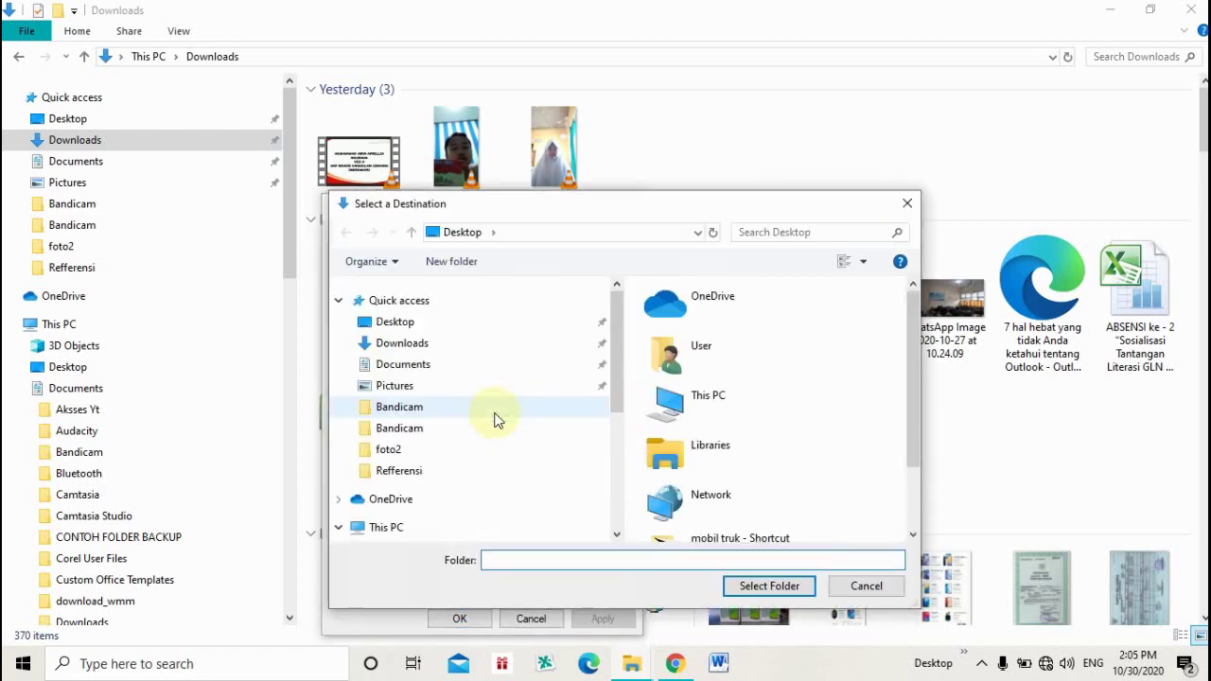
pyautogui.moveTo(613, 362); pyautogui.dragTo(625, 511)
pyautogui.click(413, 461)
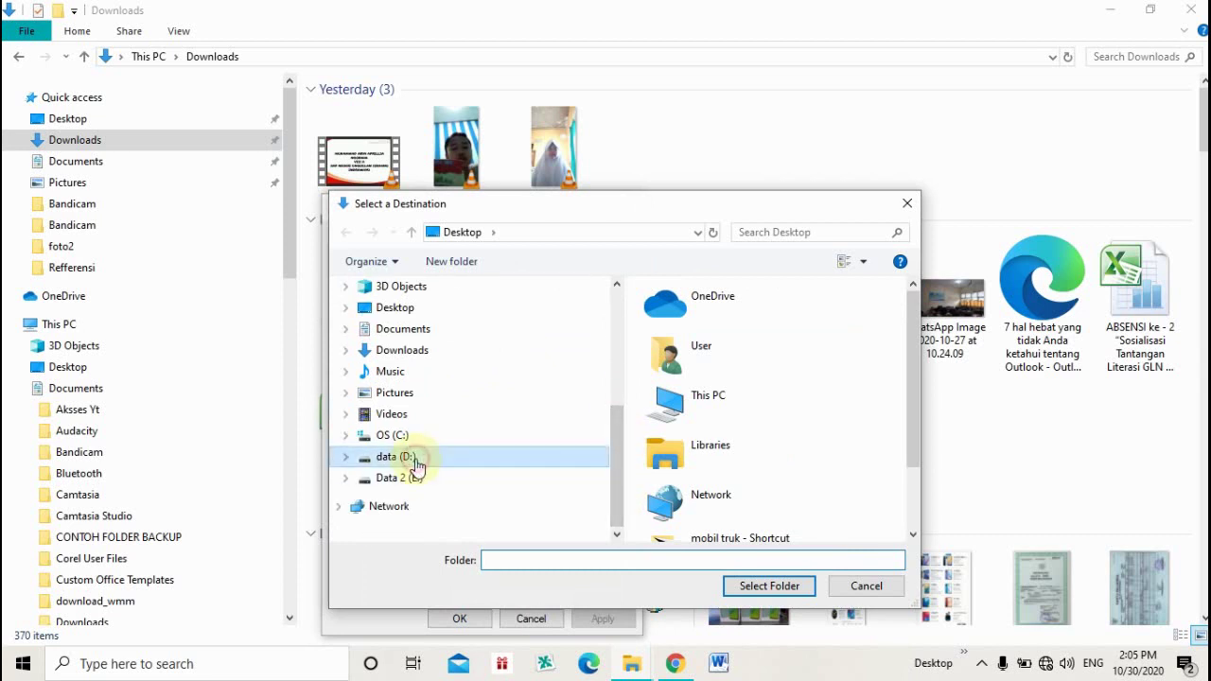
pyautogui.doubleClick(416, 462)
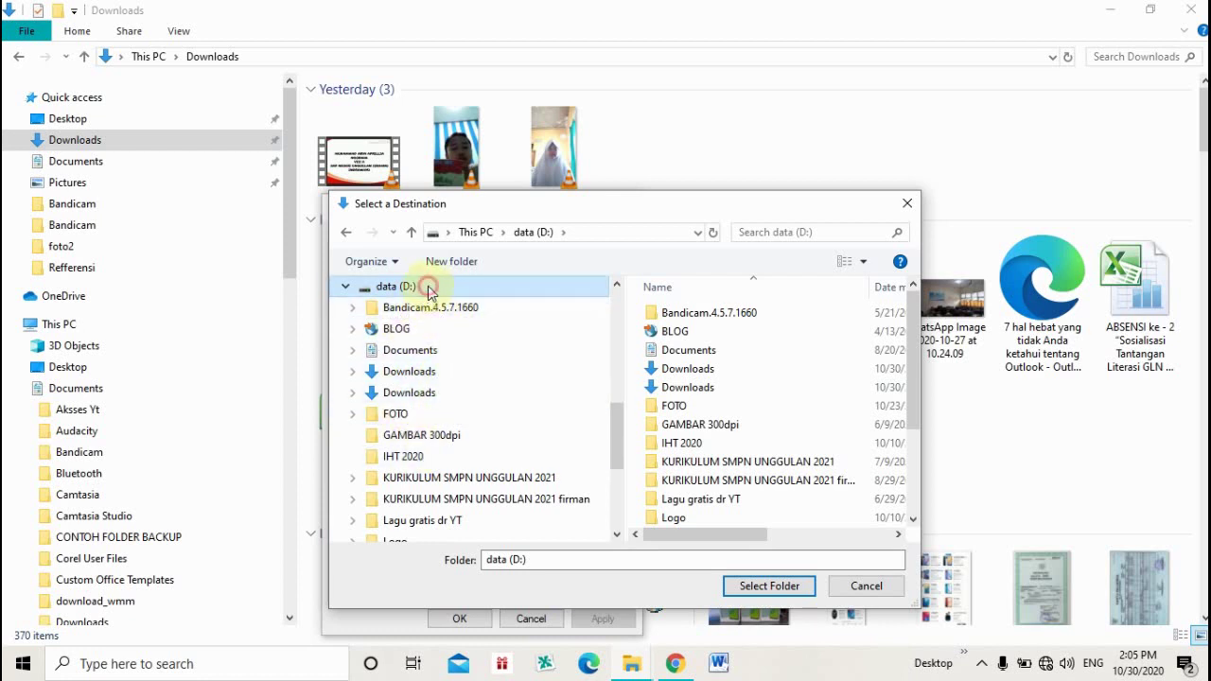
# Create a new folder named "Backup Download" on the data (D:) drive.
pyautogui.click(454, 261)
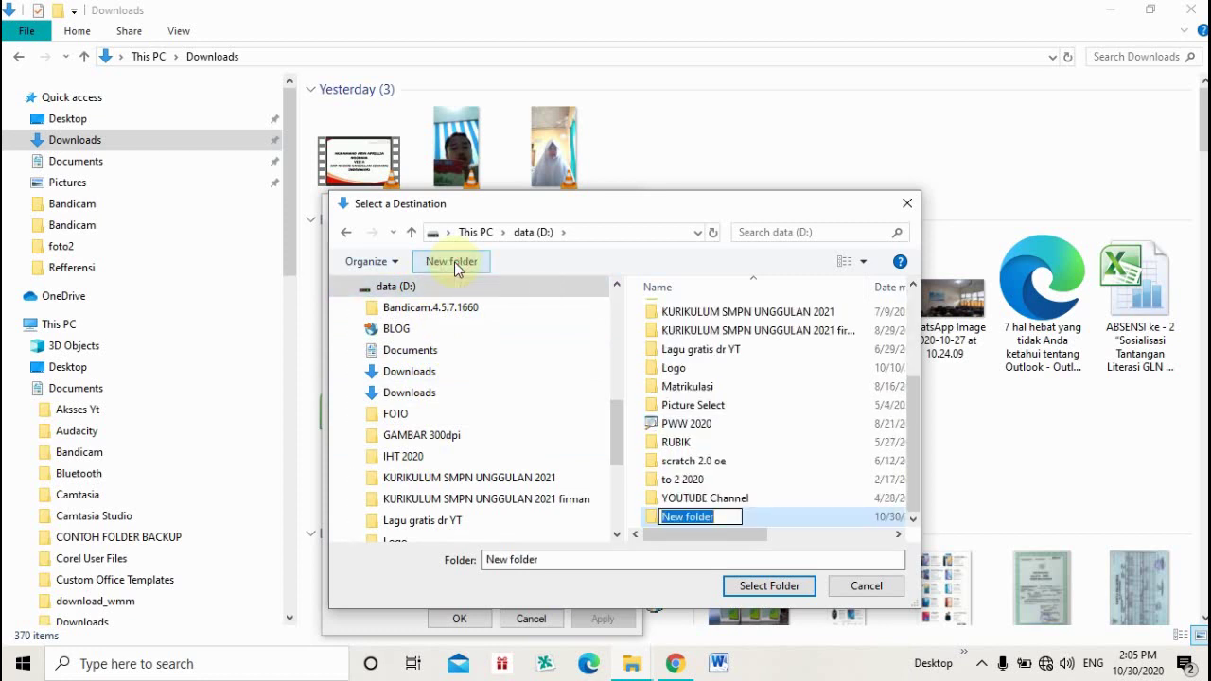
pyautogui.press('BackSpace')
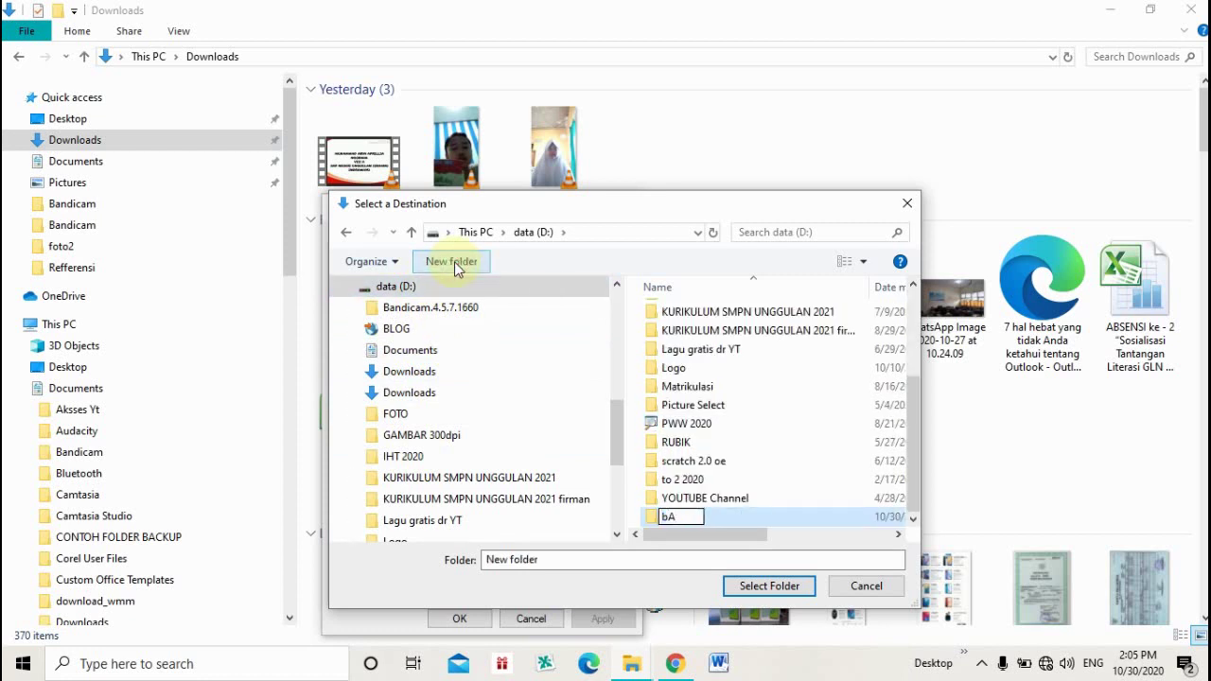
pyautogui.write('Ist')
pyautogui.press('BackSpace')
pyautogui.press('BackSpace')
pyautogui.press('BackSpace')
pyautogui.write('Backup Down')
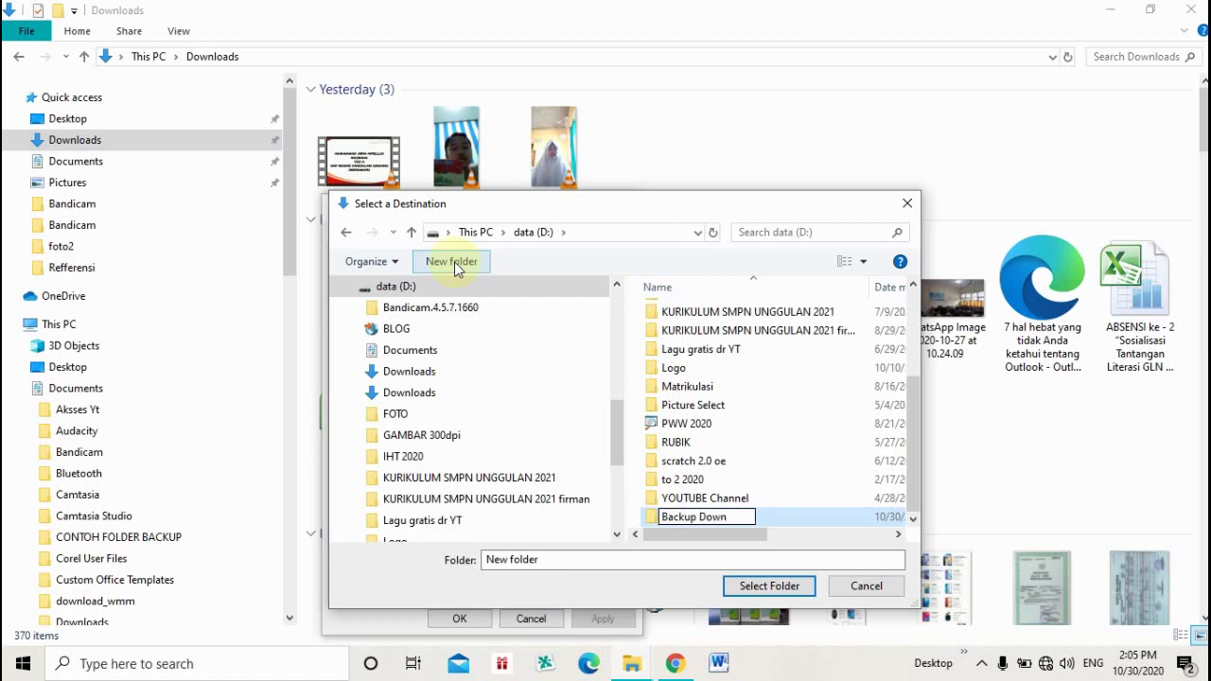
pyautogui.write('load')
pyautogui.press('Return')
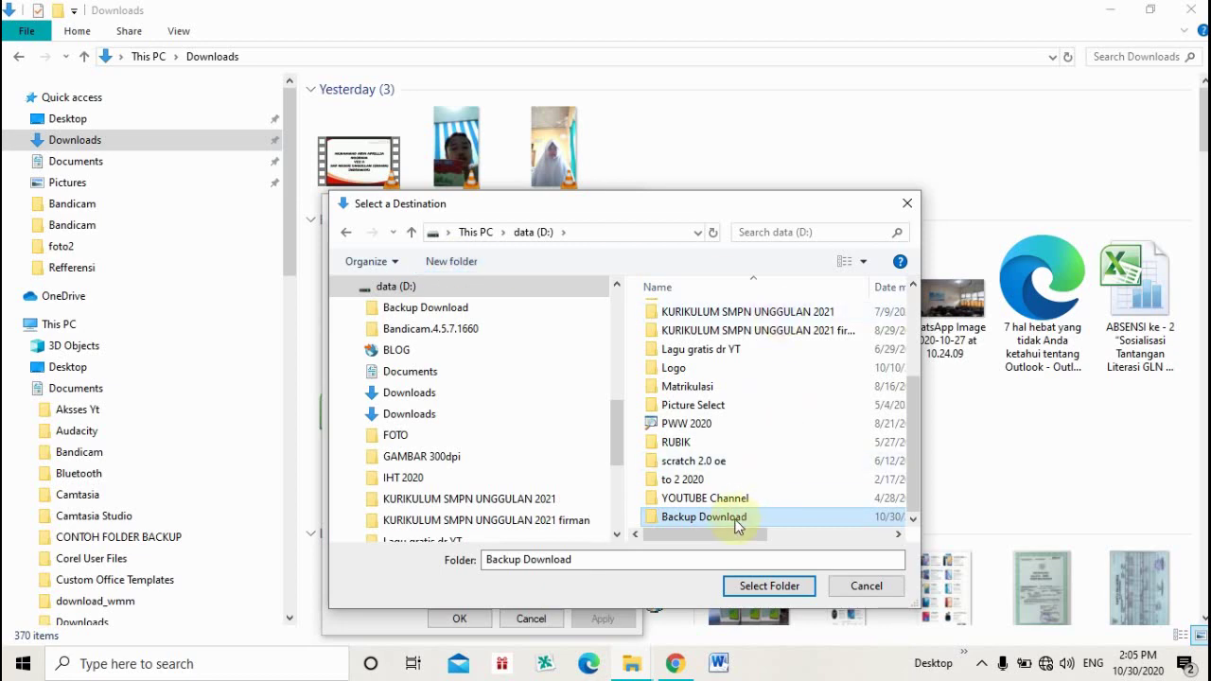
# Set D:\Backup Download as the new Downloads location and apply it, moving all files from the old location.
pyautogui.click(748, 585)
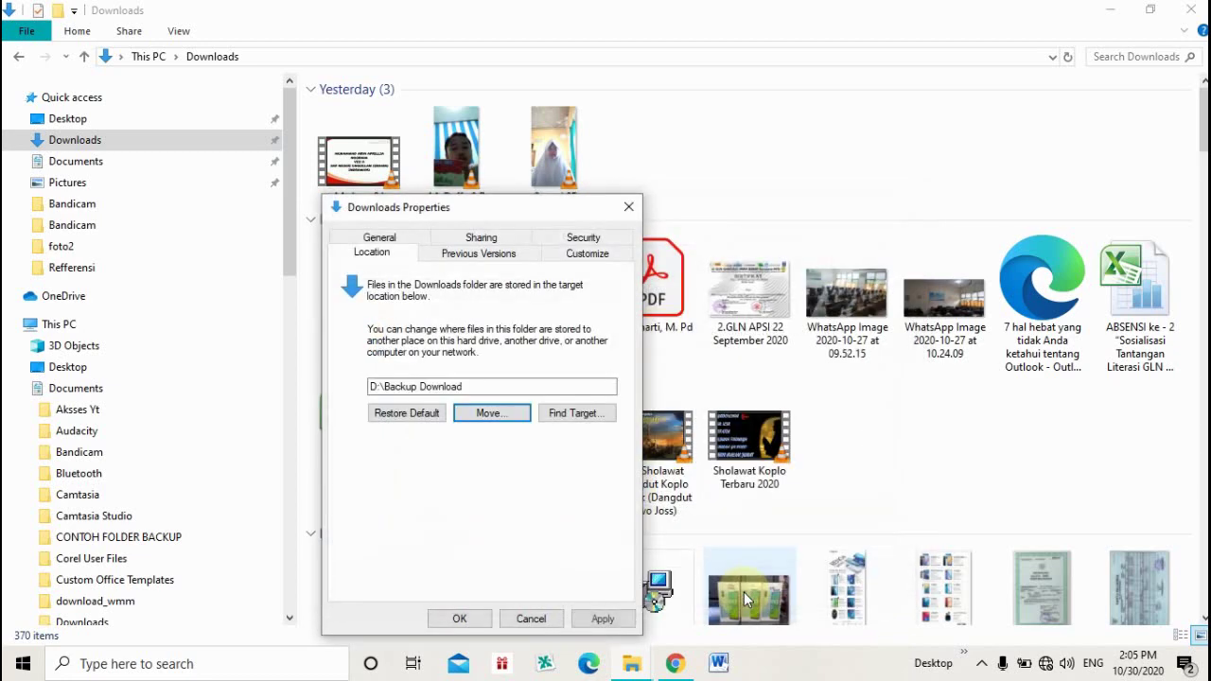
pyautogui.click(400, 385)
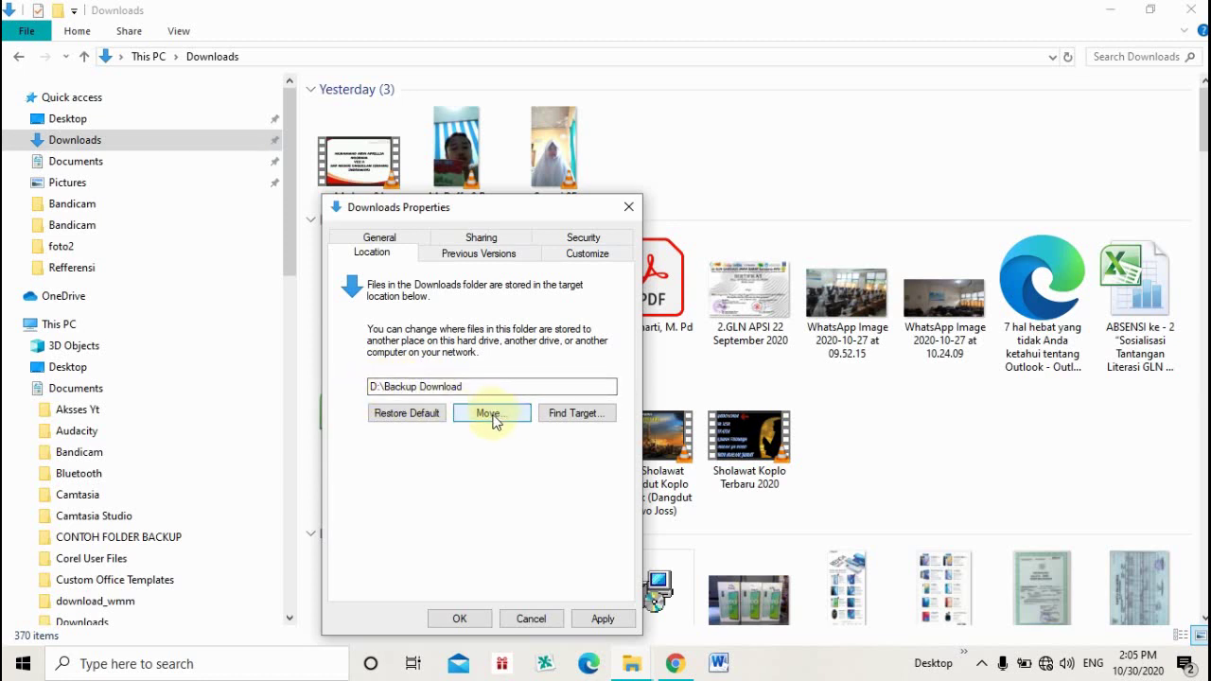
pyautogui.click(602, 620)
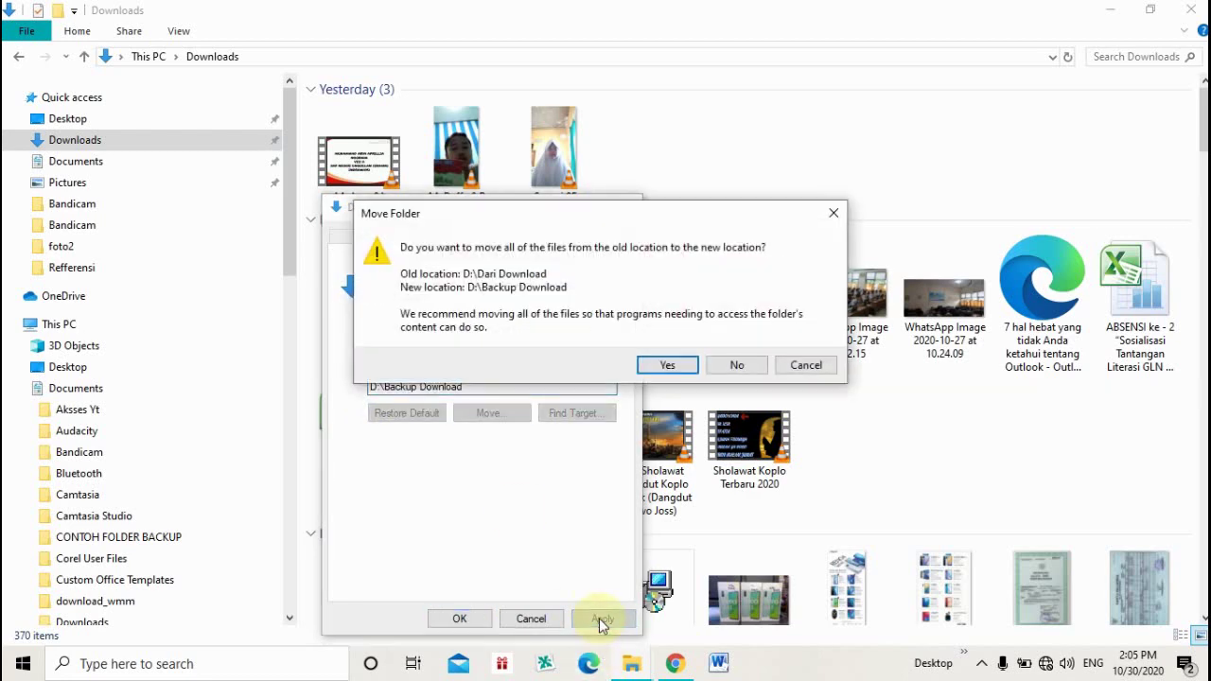
pyautogui.click(668, 367)
pyautogui.click(460, 619)
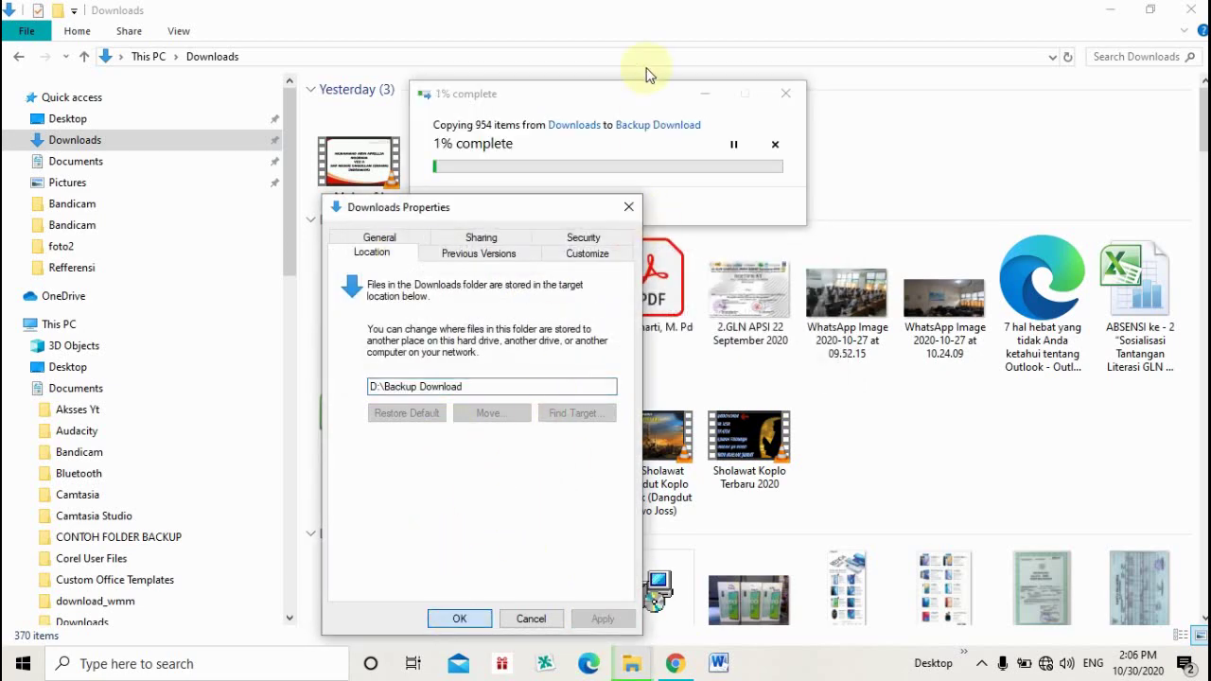
# Shift the copy progress window aside and open the Backup Download folder on data (D:) to check the transferred files.
pyautogui.click(631, 100)
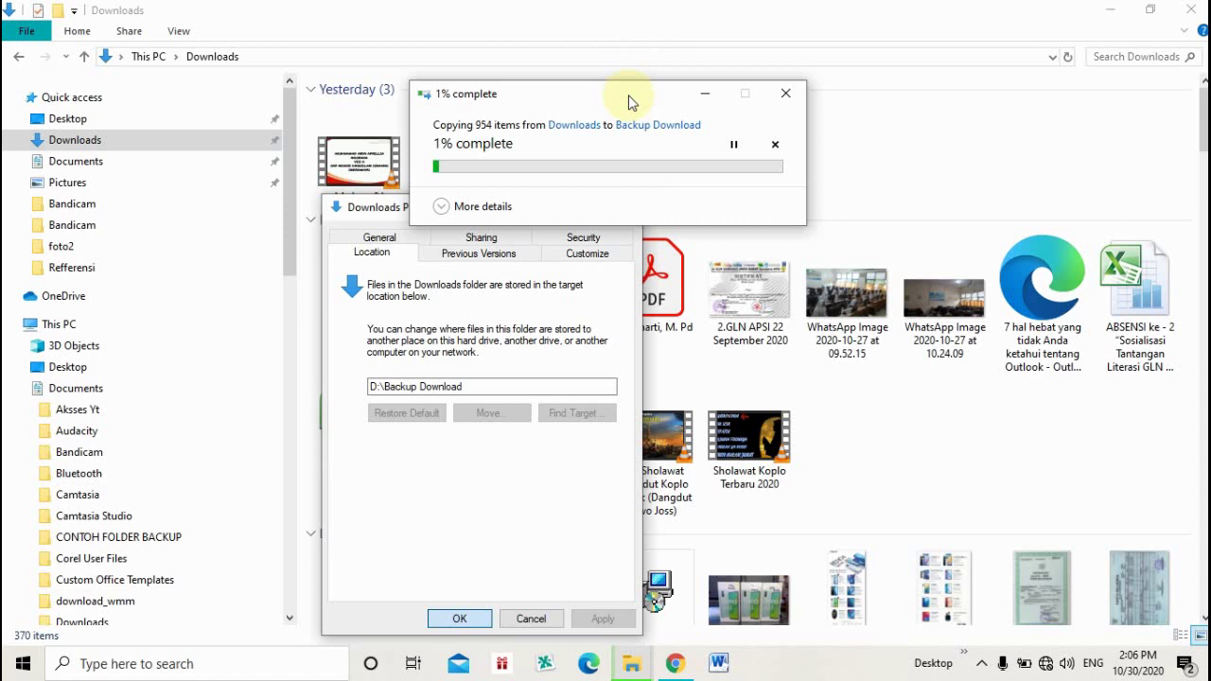
pyautogui.moveTo(631, 99); pyautogui.dragTo(531, 85)
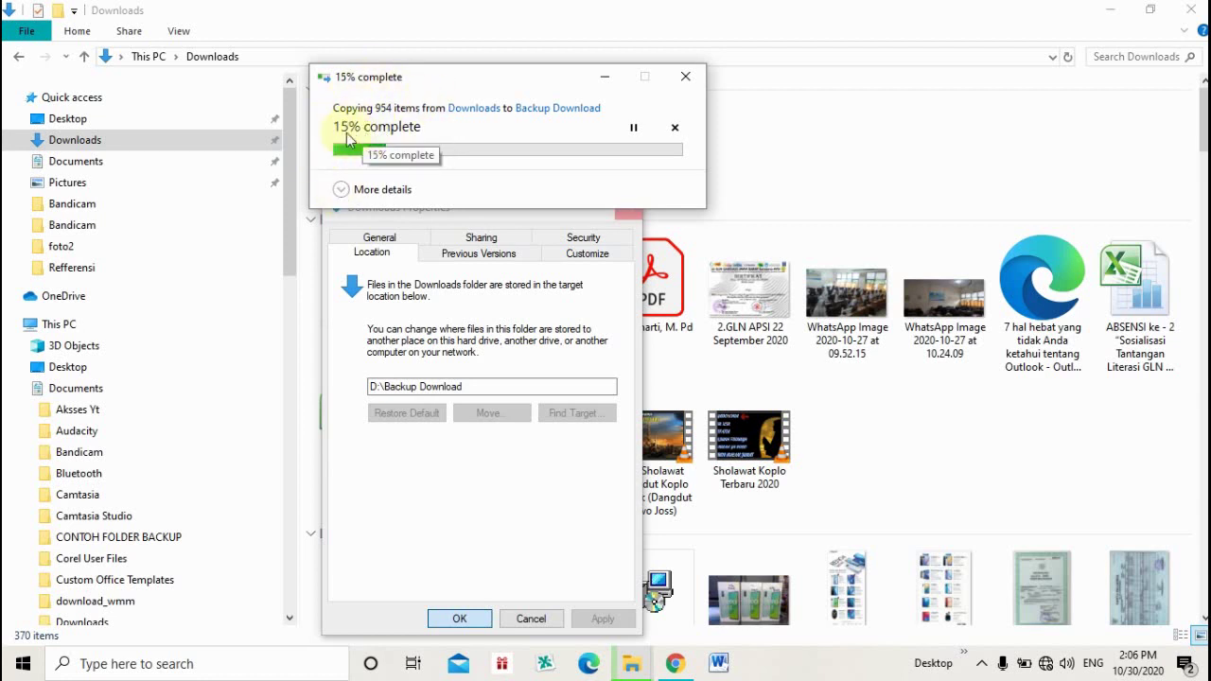
pyautogui.click(287, 153)
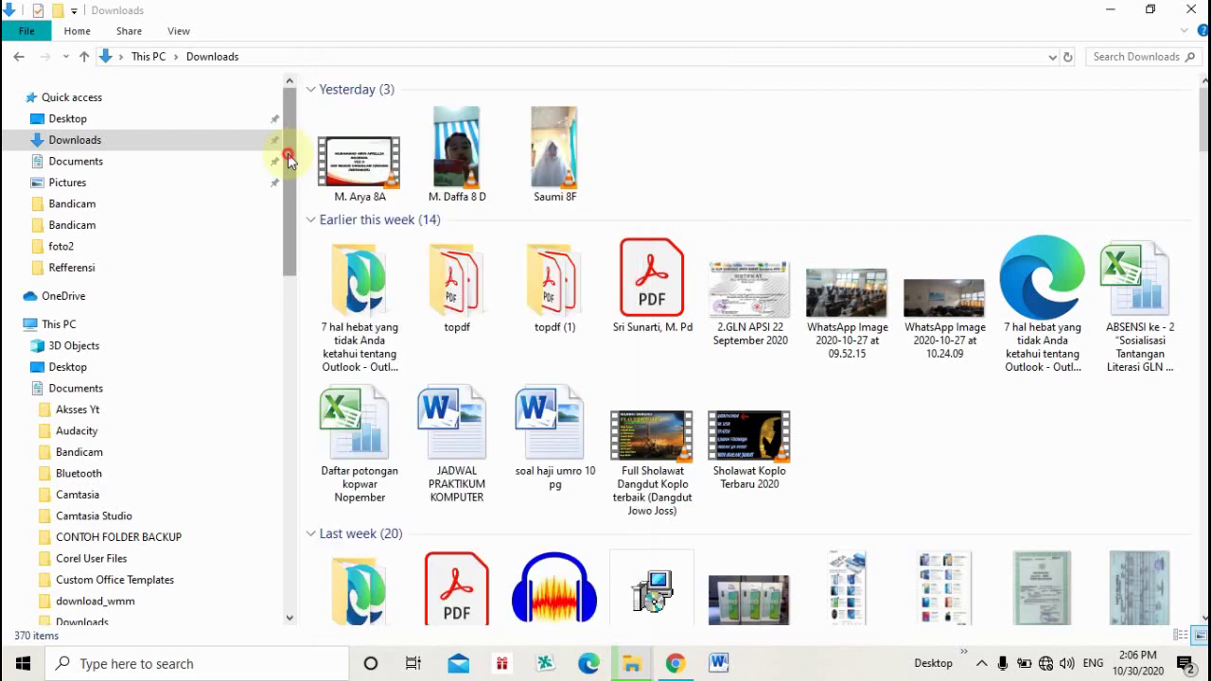
pyautogui.moveTo(290, 192); pyautogui.dragTo(293, 244)
pyautogui.moveTo(294, 287); pyautogui.dragTo(300, 425)
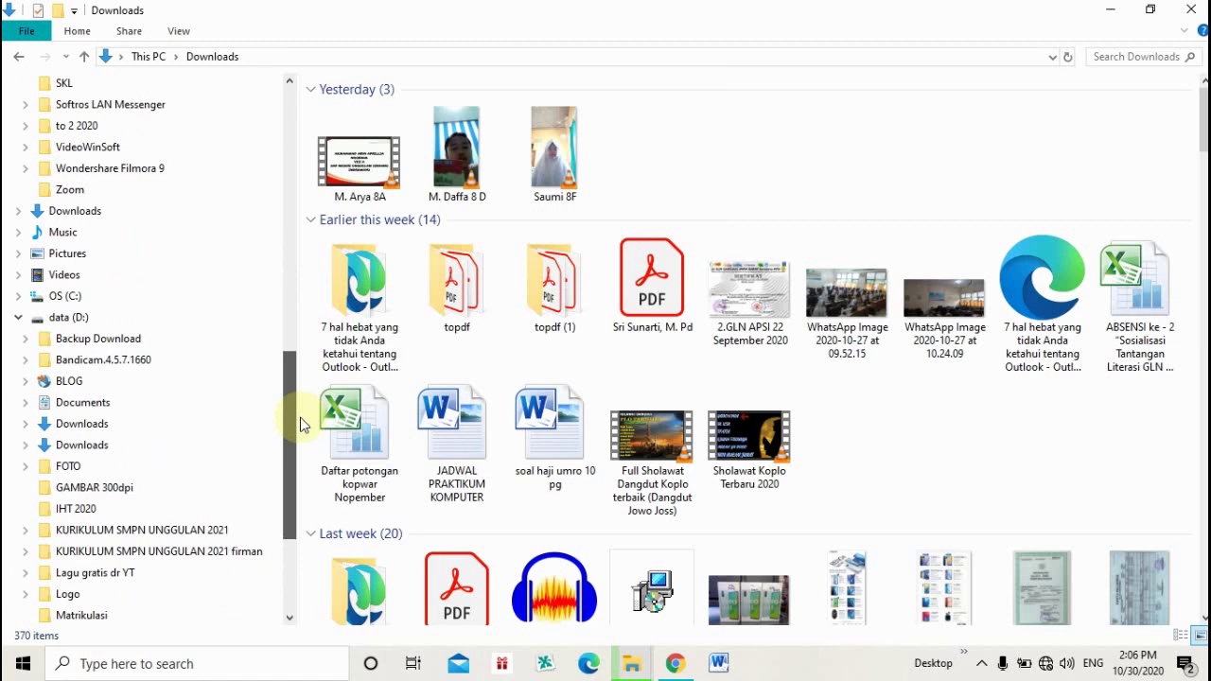
pyautogui.click(83, 346)
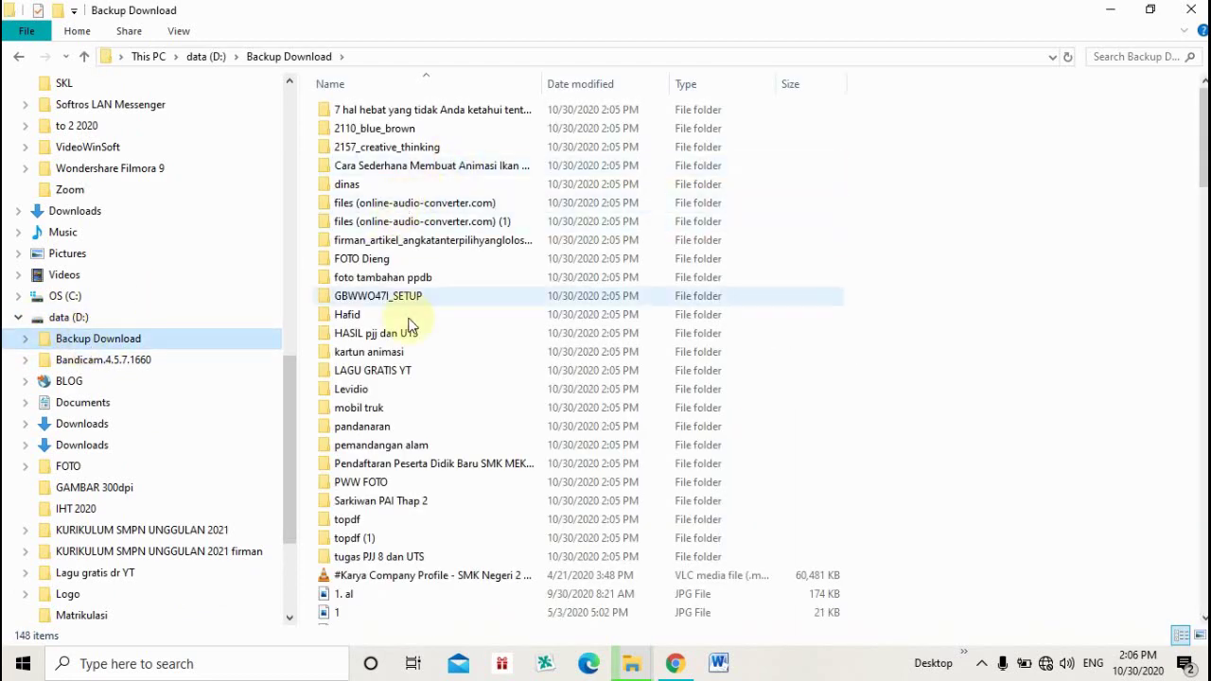